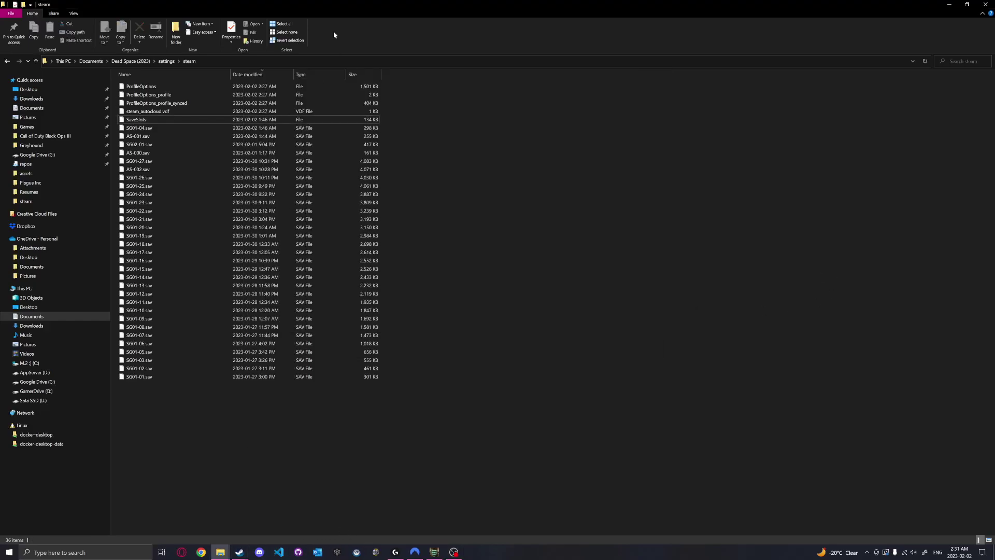
Step: Switch to Steam and bring up the Dead Space page in the library
{"action": "mouse_move", "coordinate": [240, 552]}
{"action": "left_click", "coordinate": [226, 531]}
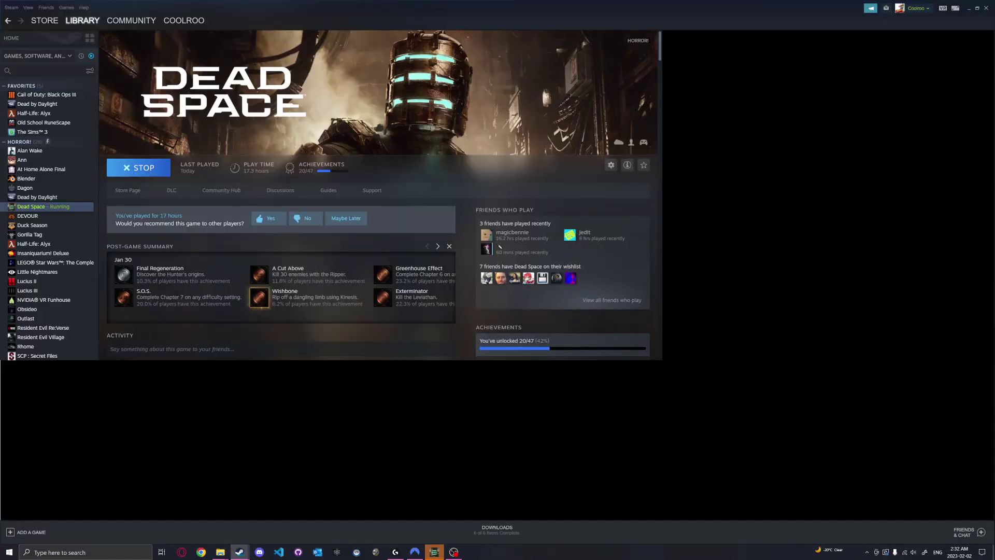
{"action": "left_click", "coordinate": [454, 552]}
{"action": "left_click_drag", "start_coordinate": [412, 69], "coordinate": [0, 225]}
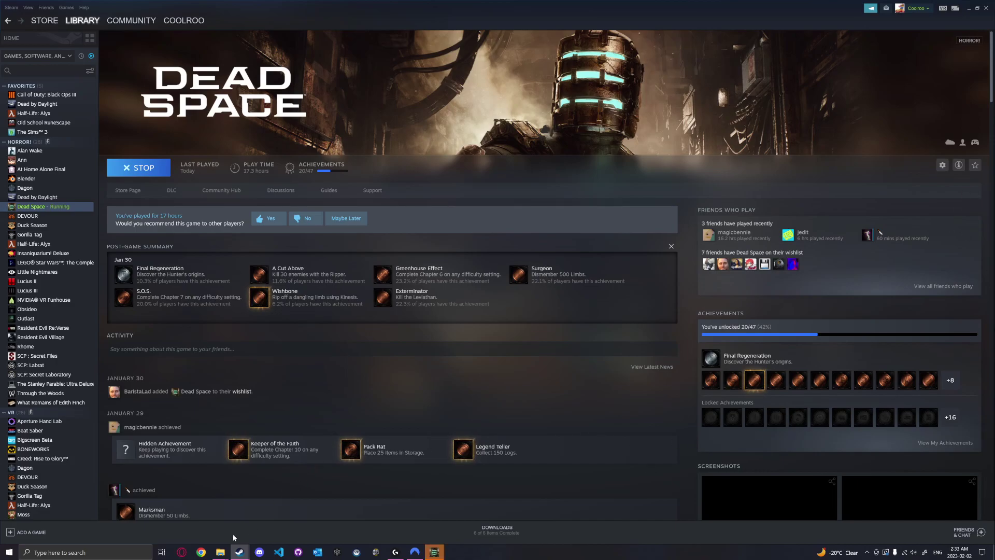
Step: Open the Documents > Dead Space (2023) > settings > steam folder and look through its save files
{"action": "mouse_move", "coordinate": [221, 552]}
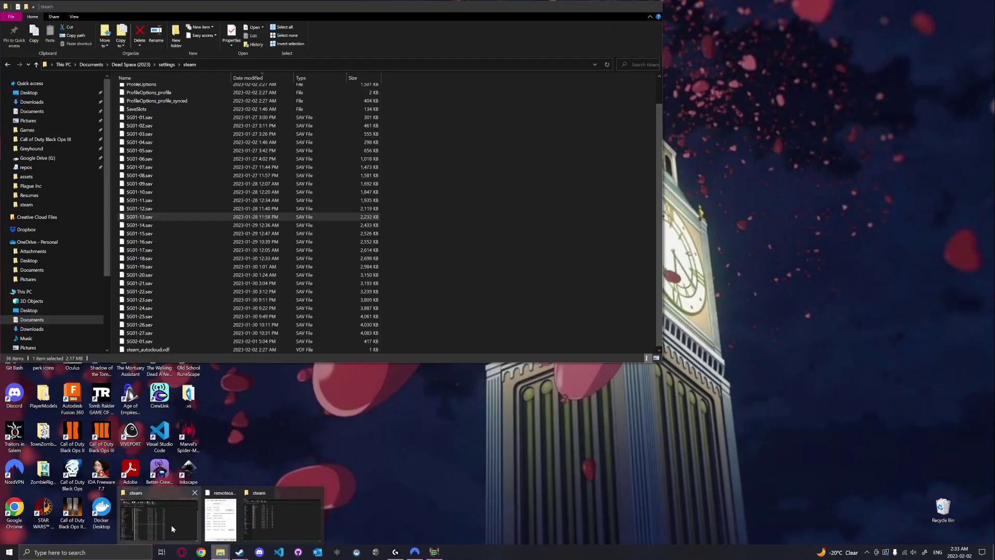
{"action": "left_click", "coordinate": [171, 525]}
{"action": "left_click", "coordinate": [26, 320]}
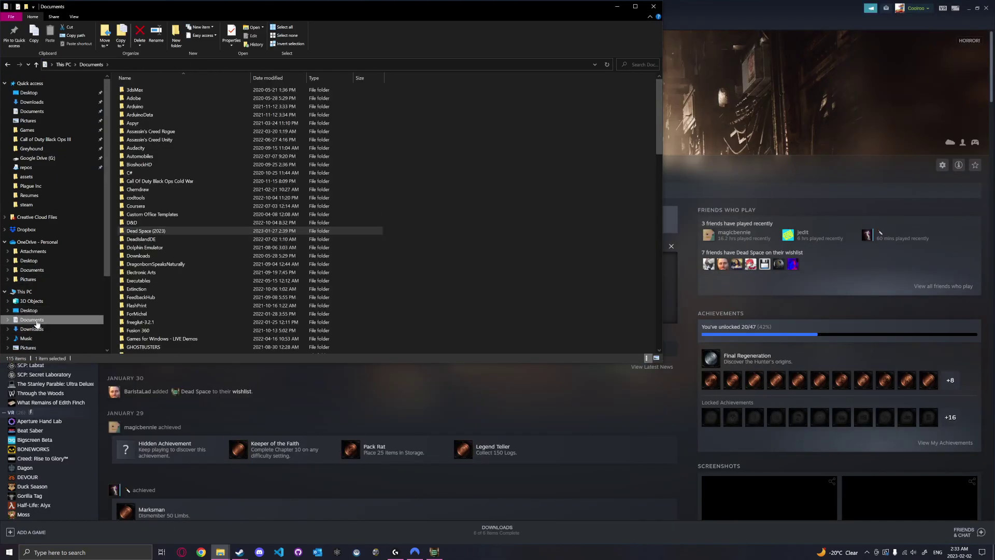
{"action": "double_click", "coordinate": [144, 232]}
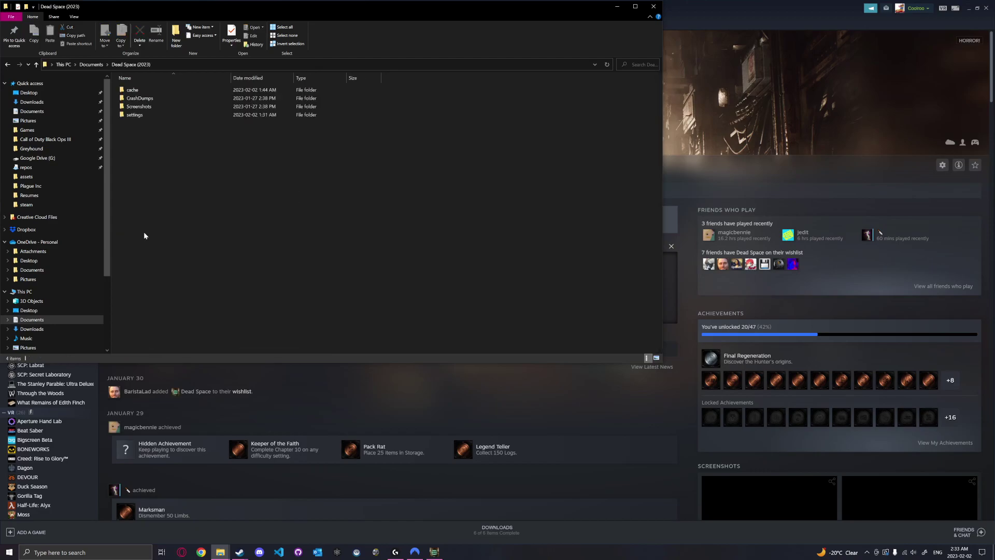
{"action": "double_click", "coordinate": [139, 116]}
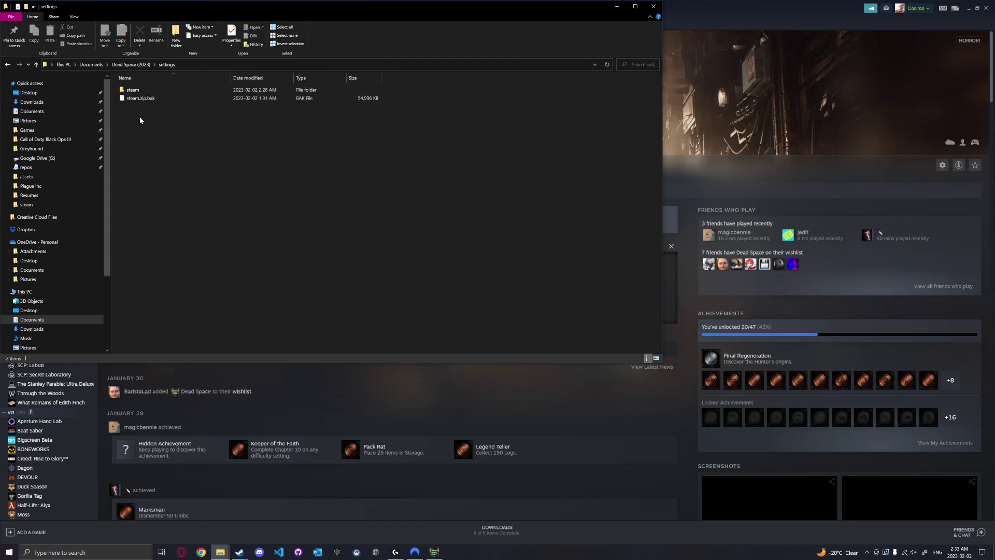
{"action": "double_click", "coordinate": [133, 90]}
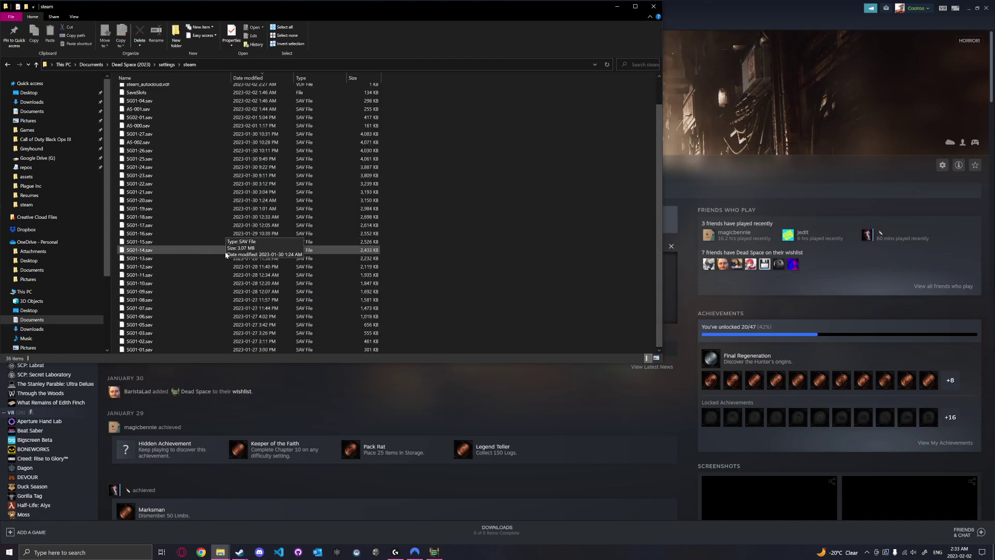
{"action": "scroll", "coordinate": [211, 136], "scroll_direction": "down", "scroll_amount": 1}
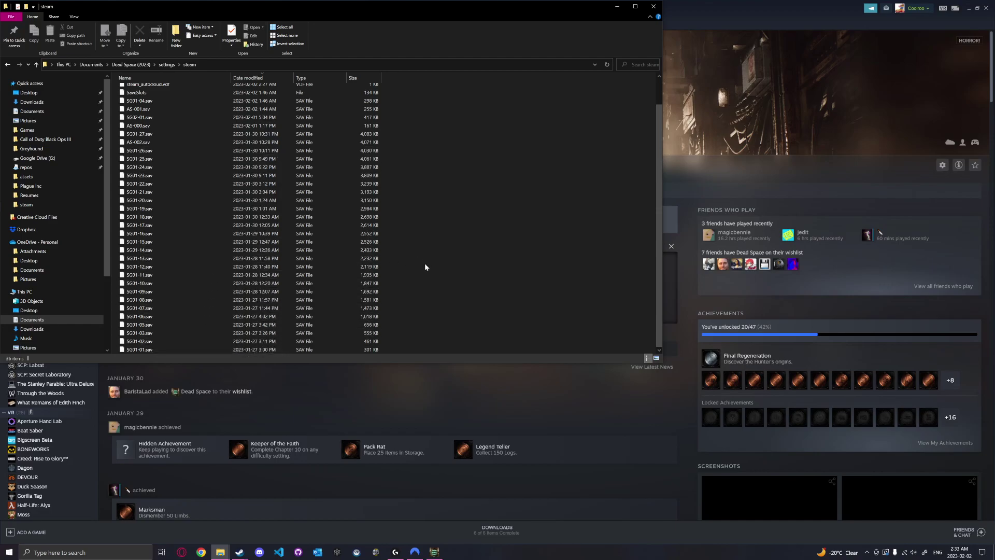
{"action": "scroll", "coordinate": [266, 250], "scroll_direction": "up", "scroll_amount": 1}
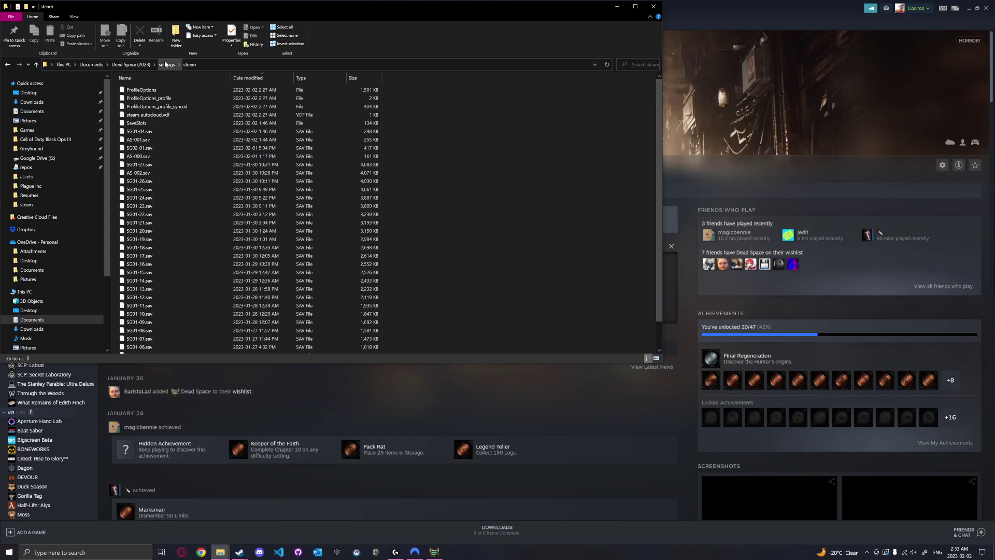
{"action": "scroll", "coordinate": [260, 315], "scroll_direction": "down", "scroll_amount": 1}
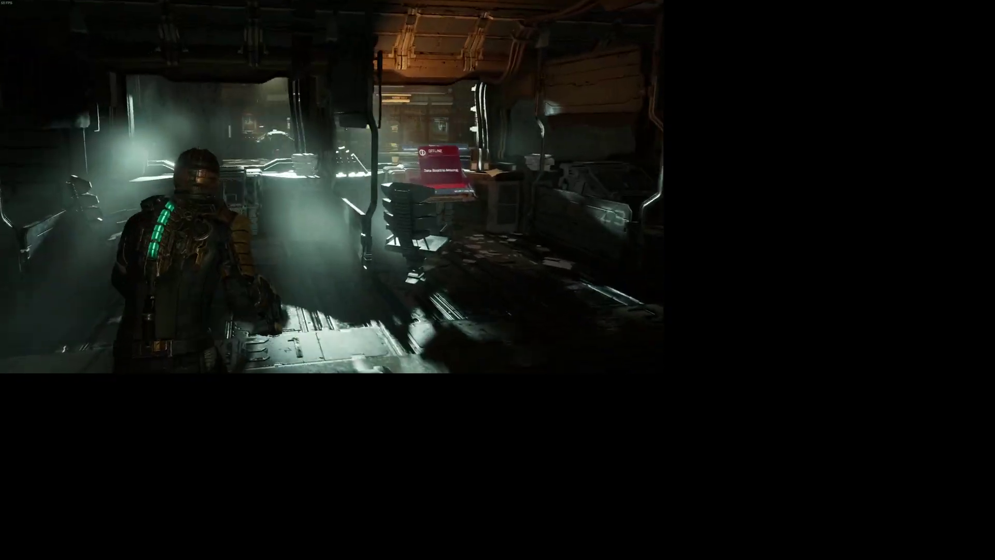
{"action": "key", "text": "w"}
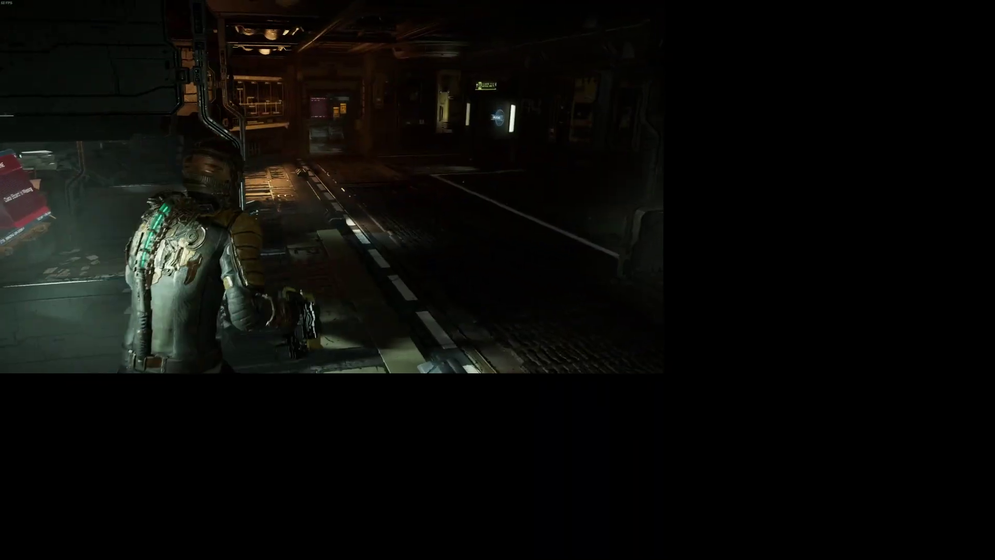
{"action": "key", "text": "w"}
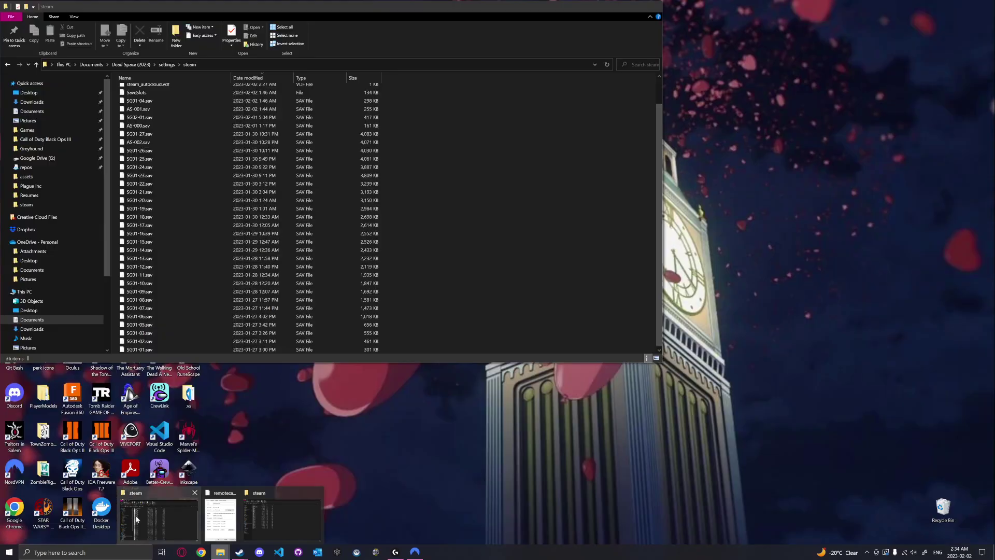
Step: Switch back to the steam save folder, copy the file name of SG01-04.sav and delete that file
{"action": "left_click", "coordinate": [170, 515]}
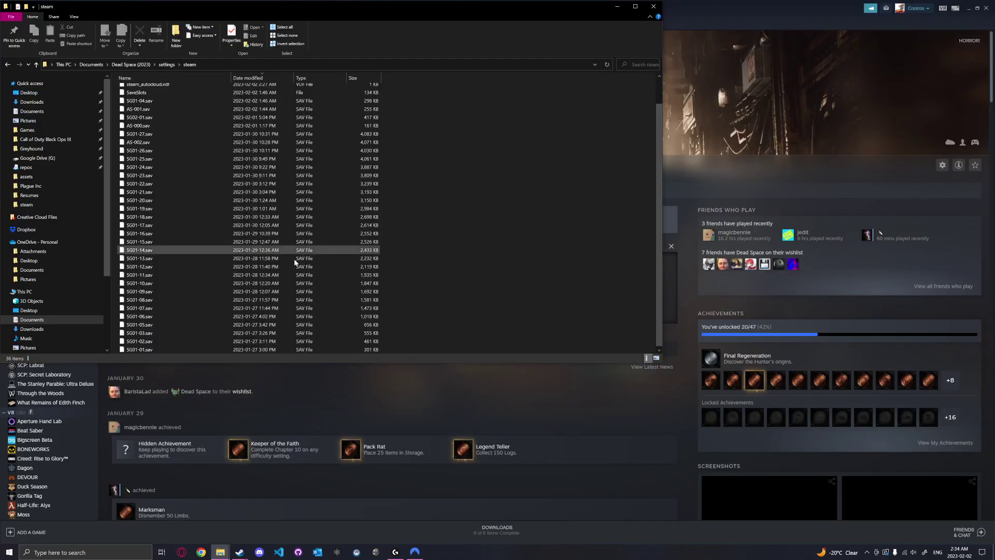
{"action": "left_click", "coordinate": [163, 100]}
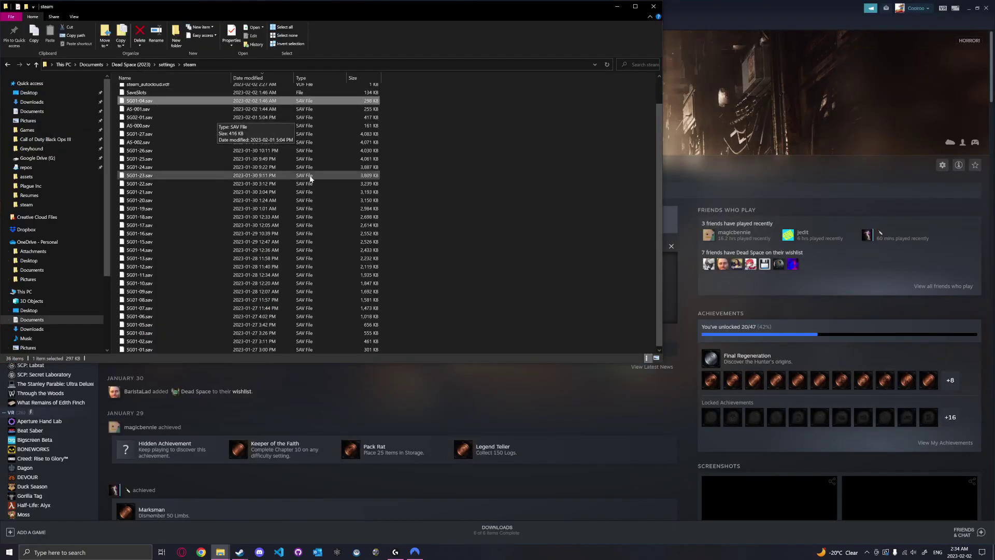
{"action": "key", "text": "F2"}
{"action": "key", "text": "ctrl+c"}
{"action": "key", "text": "Escape"}
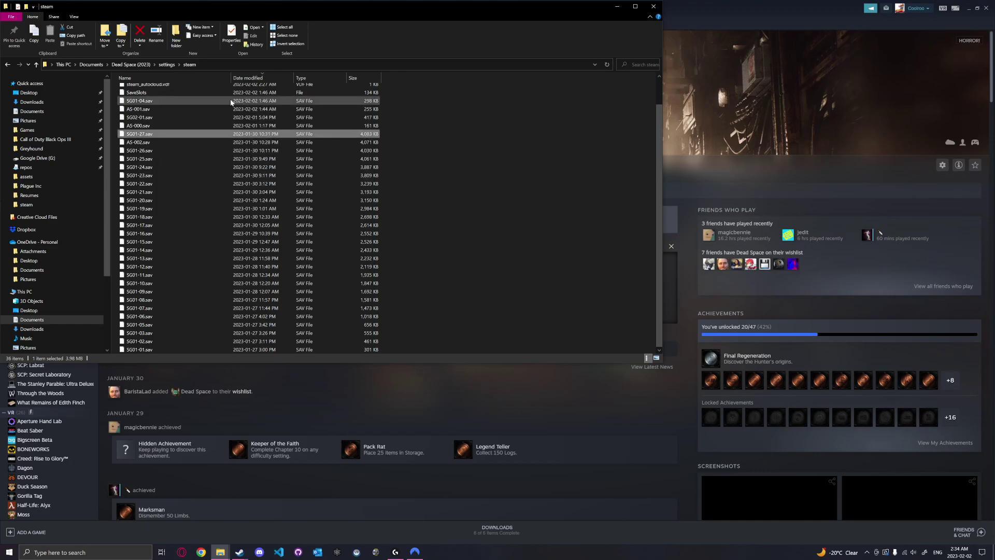
{"action": "key", "text": "Delete"}
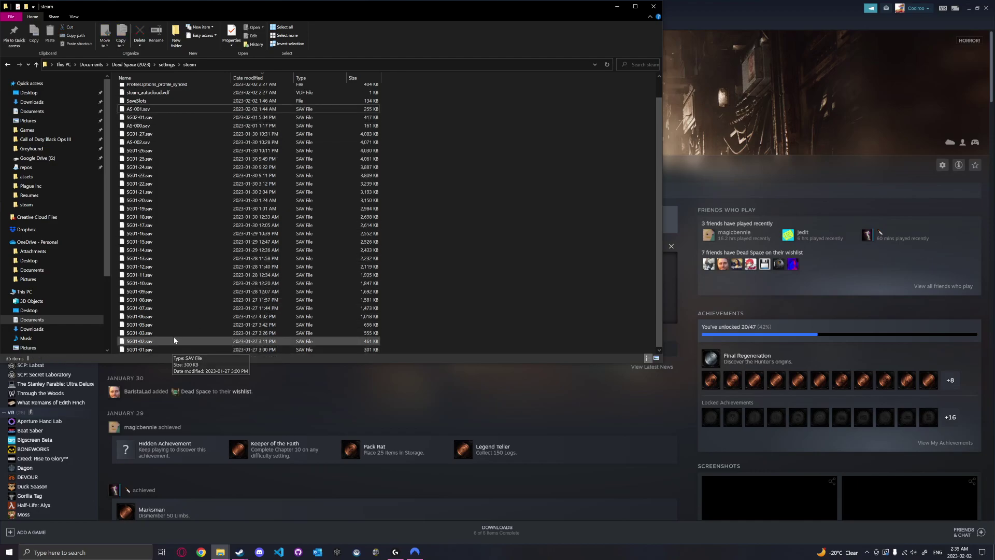
Step: Rename the save file SG01-26.sav to SG01-04.sav using the copied name
{"action": "scroll", "coordinate": [210, 290], "scroll_direction": "up", "scroll_amount": 1}
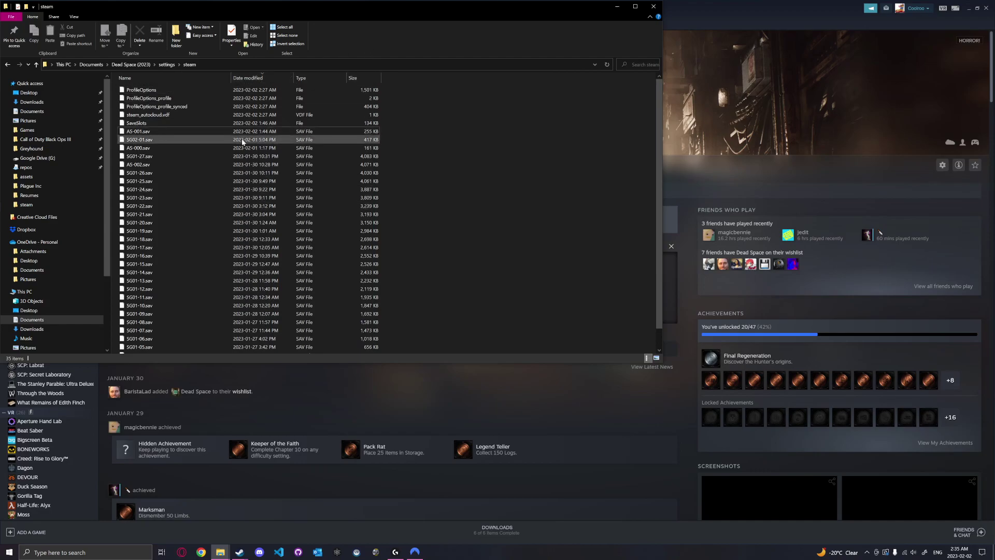
{"action": "left_click", "coordinate": [241, 181]}
{"action": "left_click", "coordinate": [257, 173]}
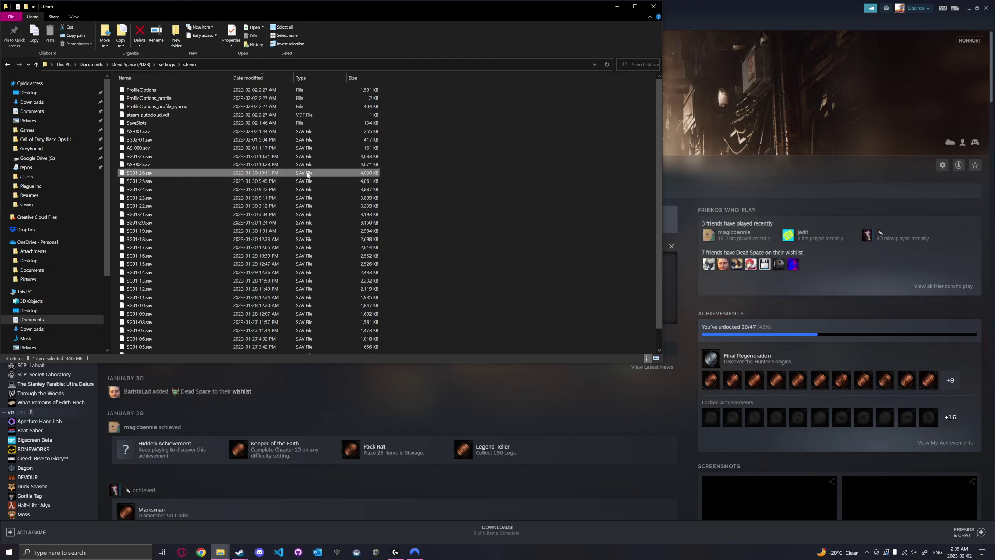
{"action": "key", "text": "F2"}
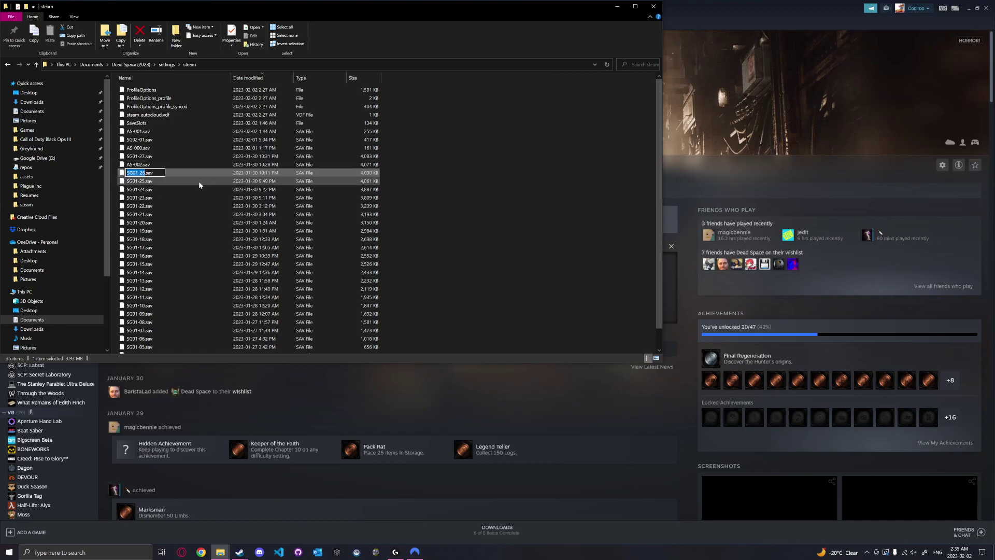
{"action": "key", "text": "ctrl+v"}
{"action": "left_click", "coordinate": [417, 423]}
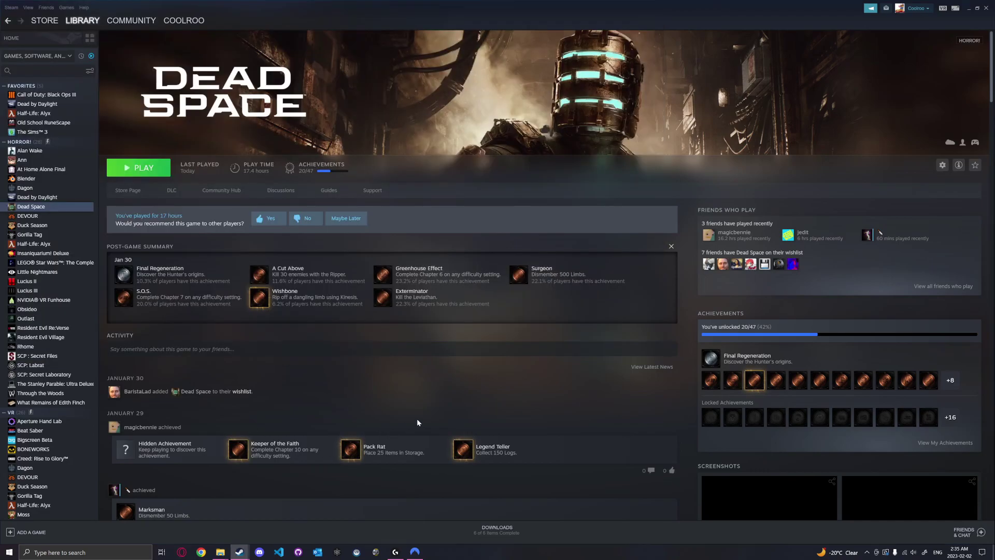
Step: Launch Dead Space from the Steam library and load the swapped save through Load Game
{"action": "left_click", "coordinate": [143, 168]}
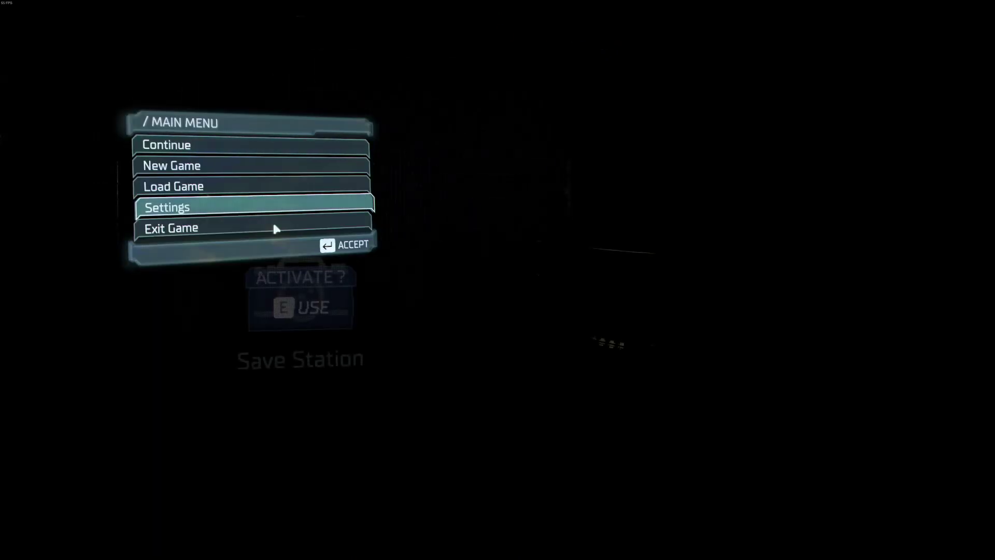
{"action": "left_click", "coordinate": [221, 187]}
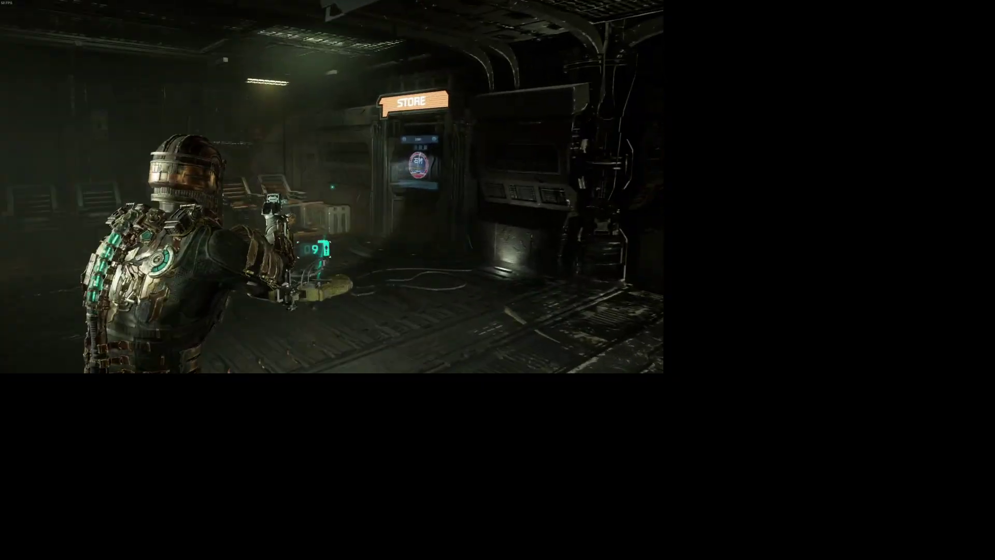
Step: Check the character's weapons and surroundings in the loaded game
{"action": "key", "text": "2"}
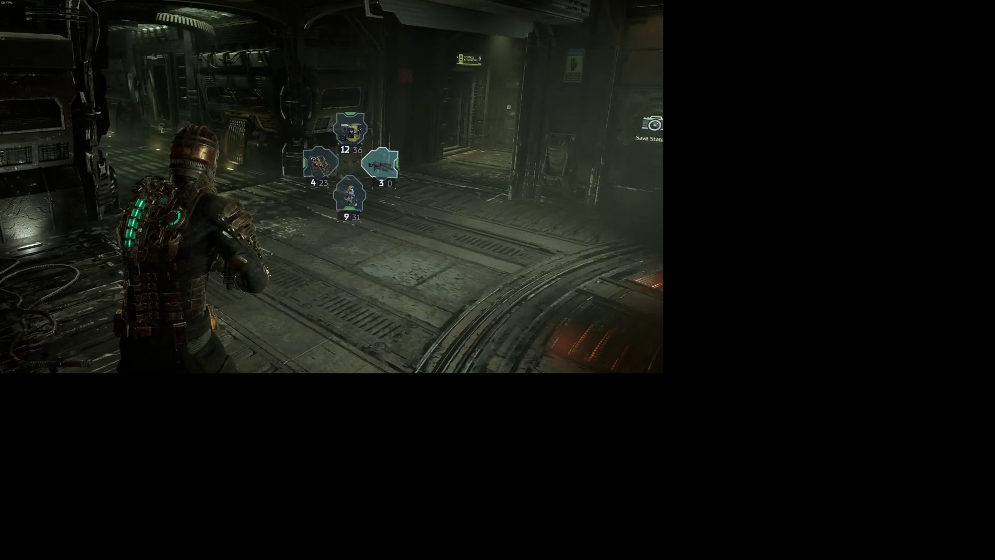
{"action": "key", "text": "Tab"}
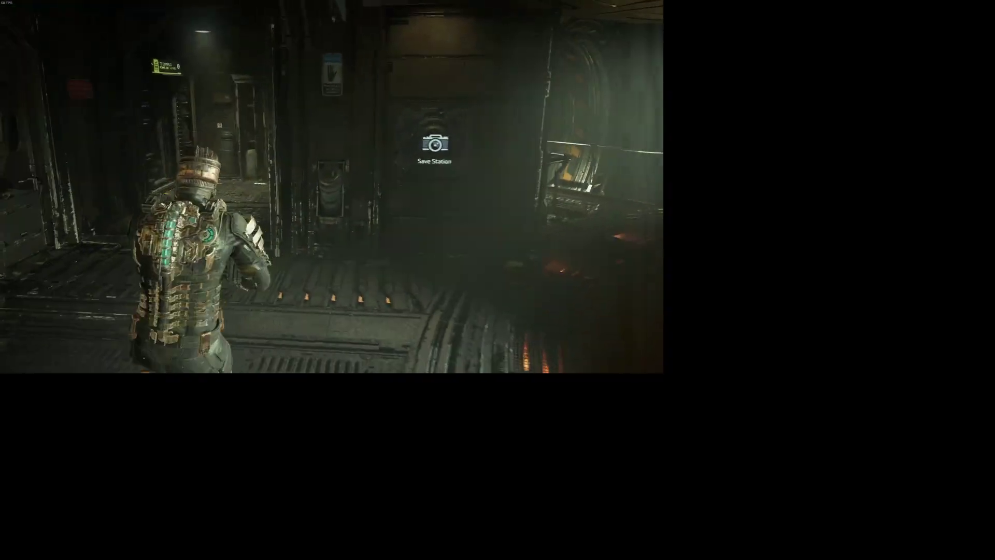
{"action": "key", "text": "s"}
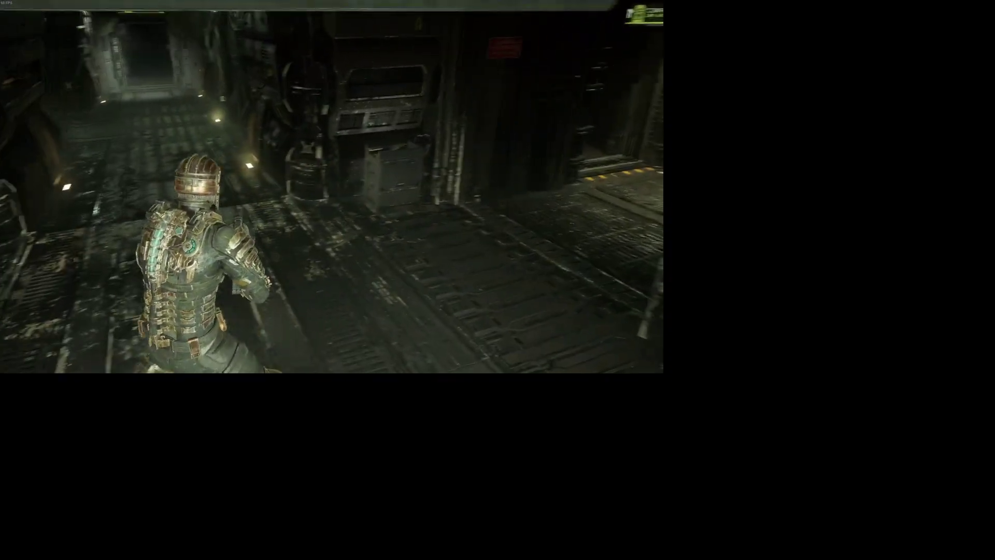
{"action": "key", "text": "w"}
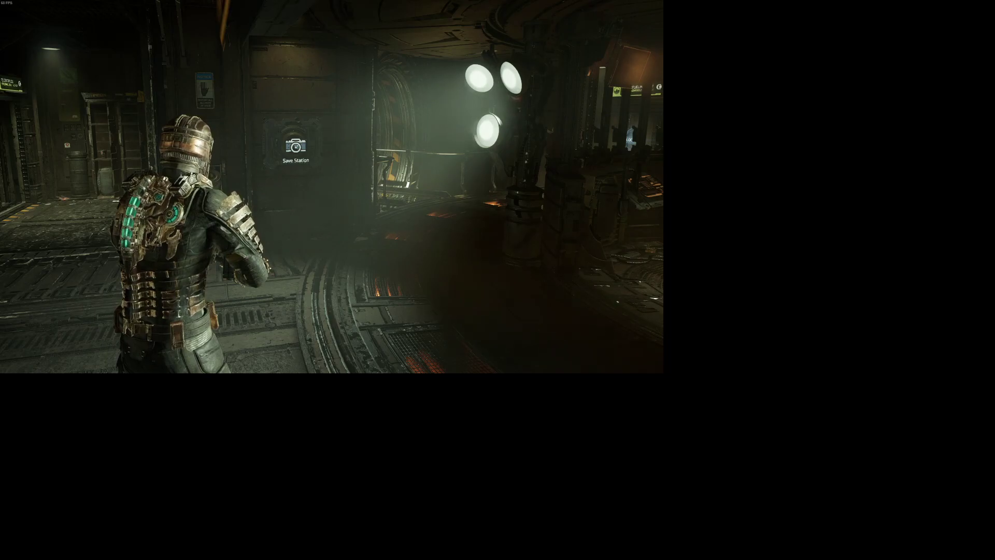
Step: Walk to the Save Station, activate it and save the game in the empty save slot
{"action": "key", "text": "w"}
{"action": "key", "text": "e"}
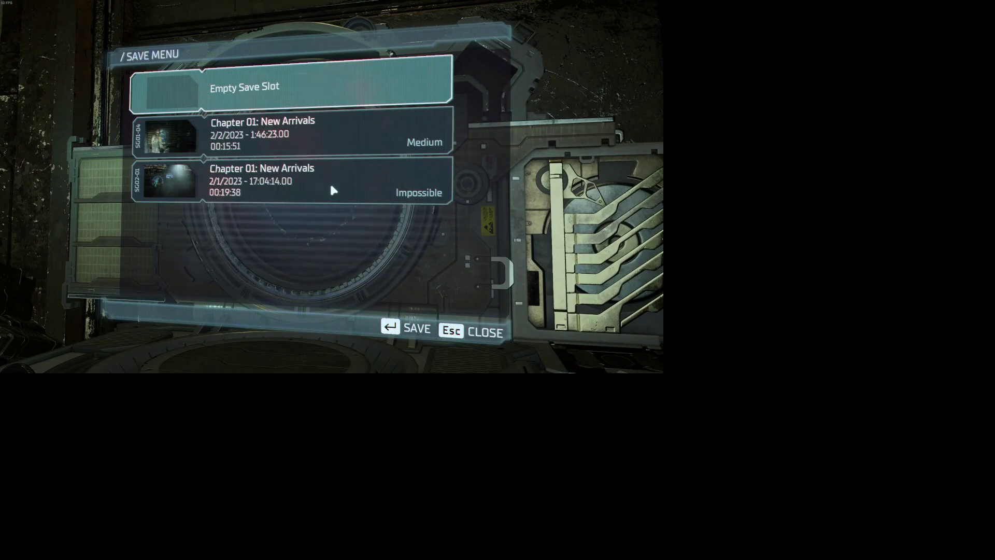
{"action": "key", "text": "Return"}
{"action": "key", "text": "Return"}
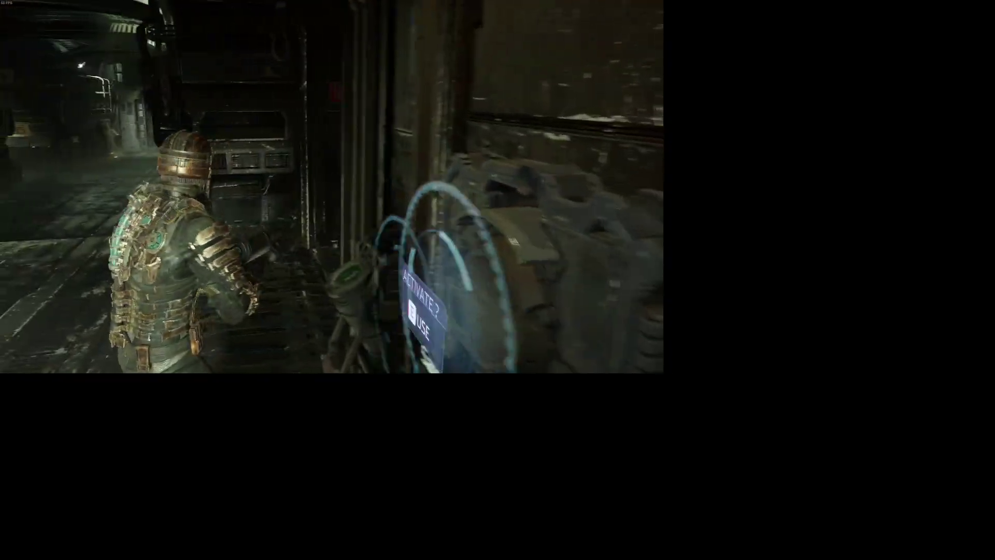
Step: Reopen the Save Station menu to review the save slots, and close it
{"action": "key", "text": "w"}
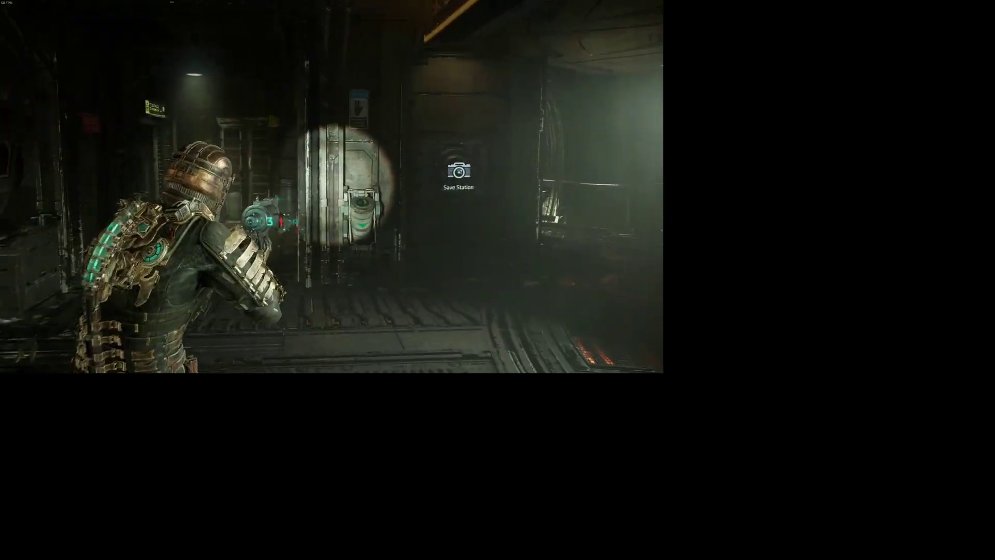
{"action": "key", "text": "e"}
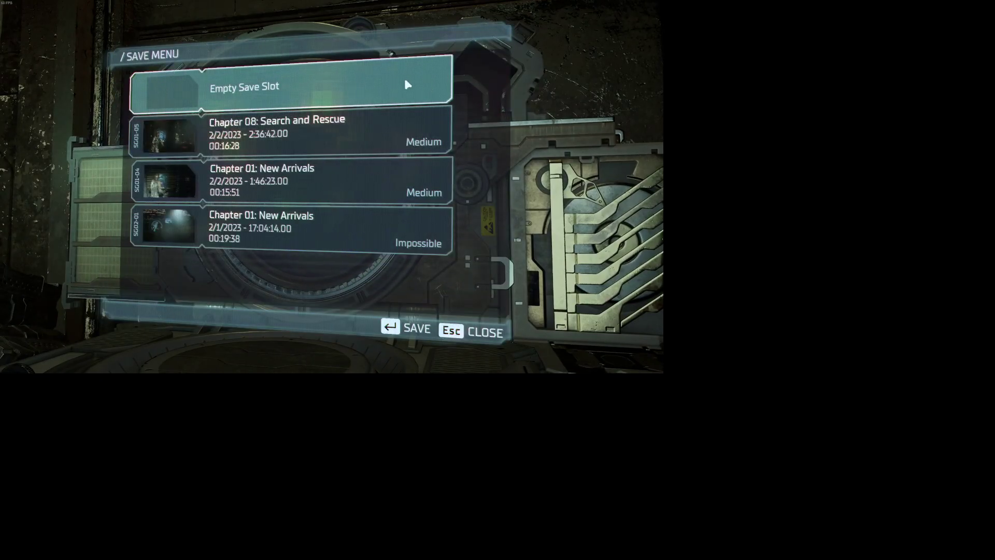
{"action": "key", "text": "Escape"}
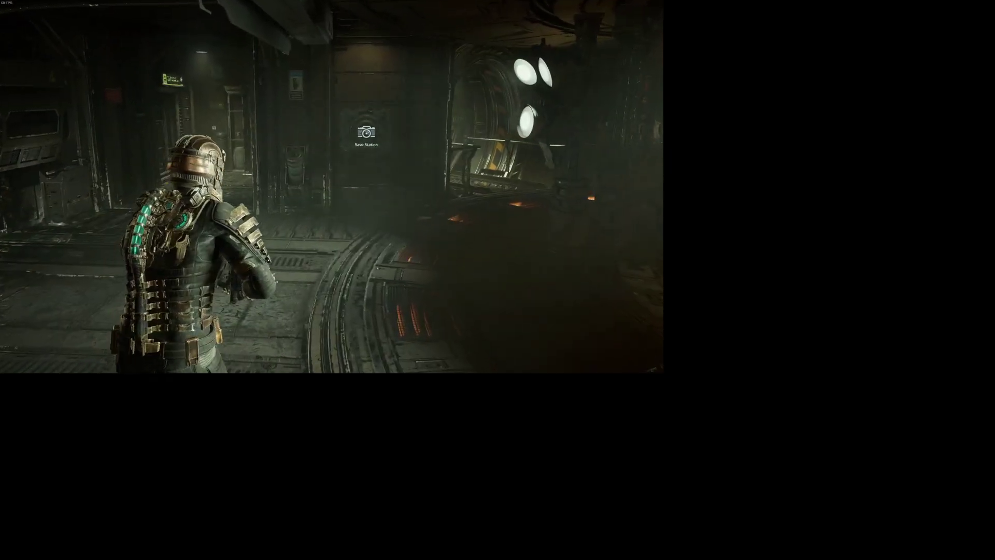
{"action": "key", "text": "w"}
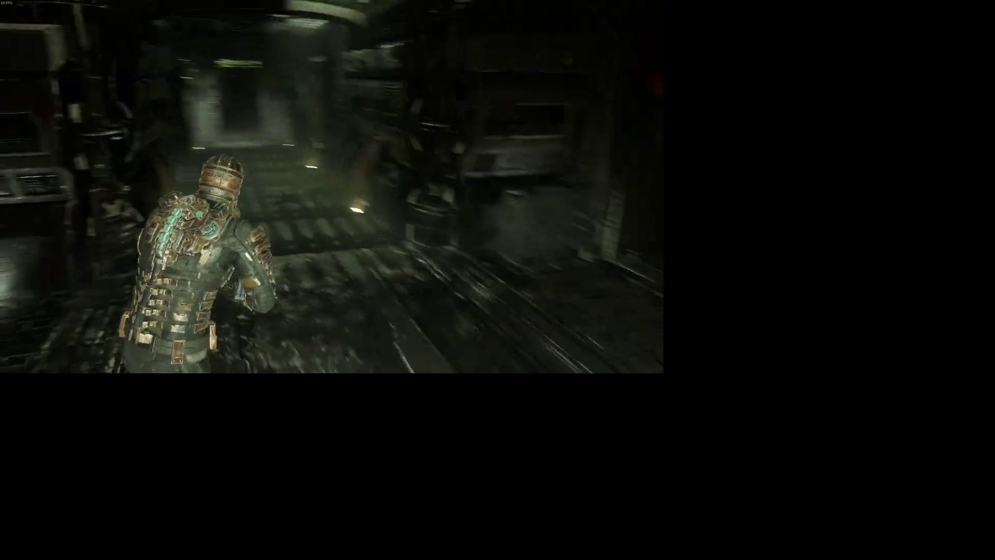